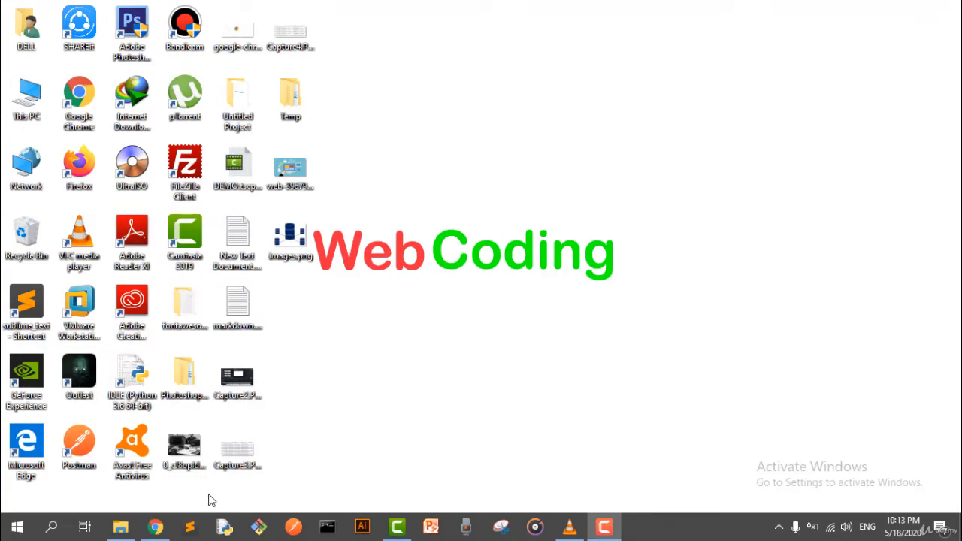
Switch to Chrome and examine the web address of the XAMPP download site
{"action": "left_click", "coordinate": [155, 526]}
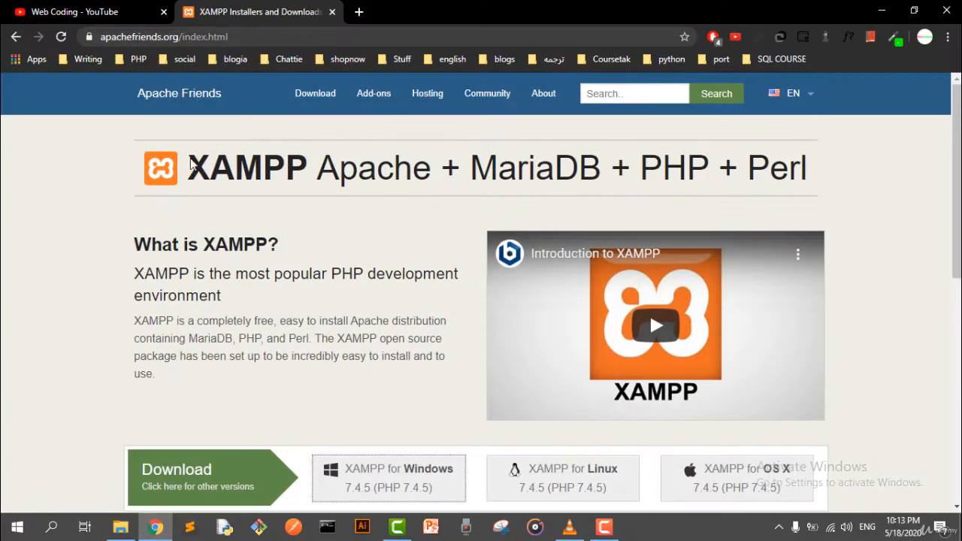
{"action": "double_click", "coordinate": [123, 37]}
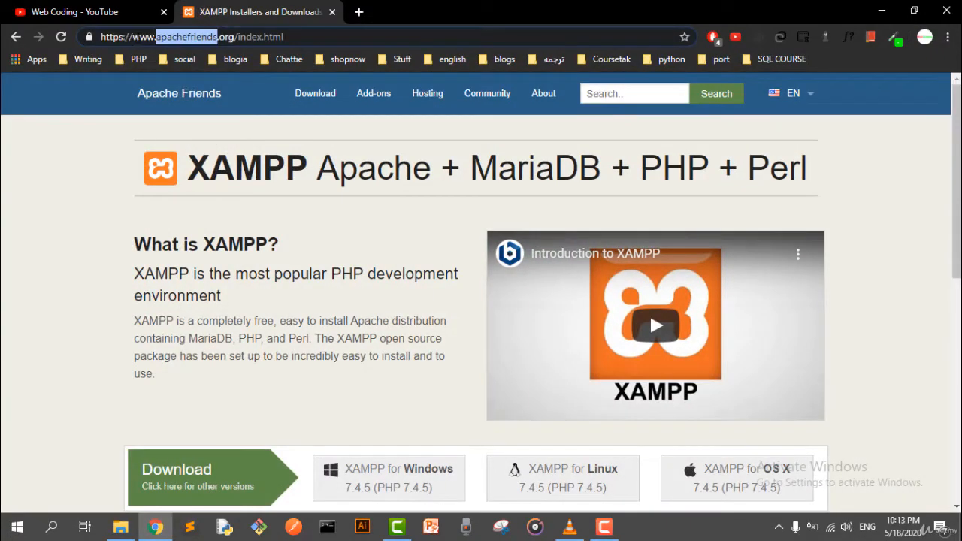
{"action": "left_click", "coordinate": [138, 36]}
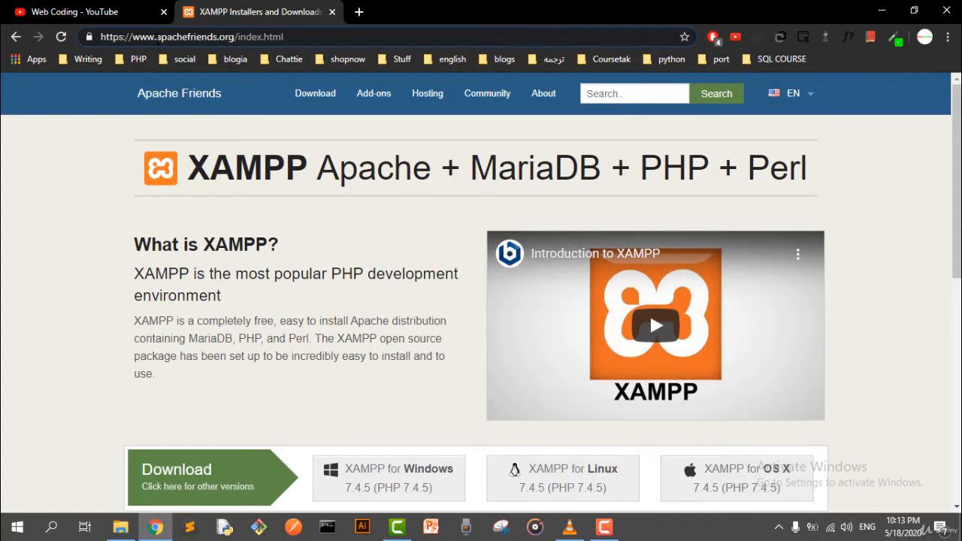
{"action": "left_click_drag", "start_coordinate": [156, 36], "coordinate": [228, 36]}
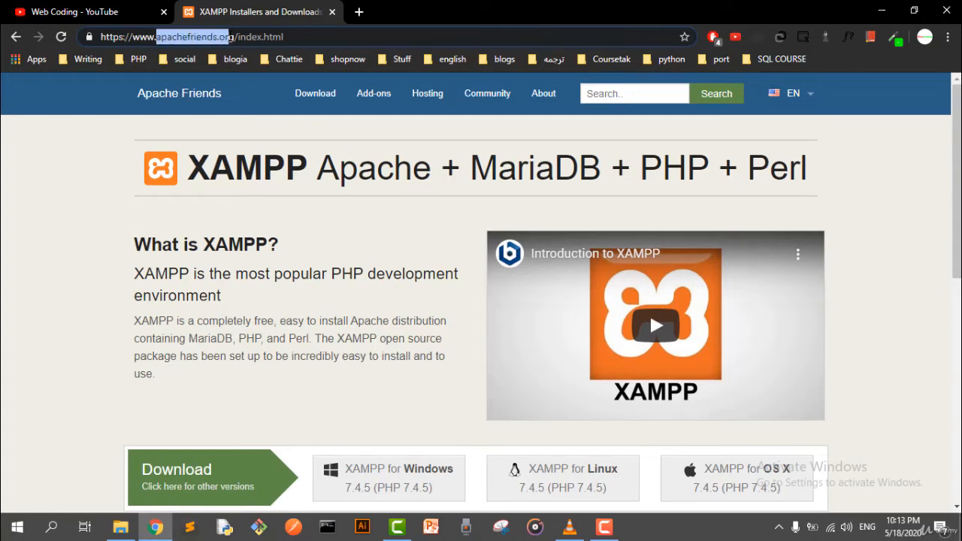
{"action": "left_click", "coordinate": [234, 36]}
{"action": "left_click", "coordinate": [281, 121]}
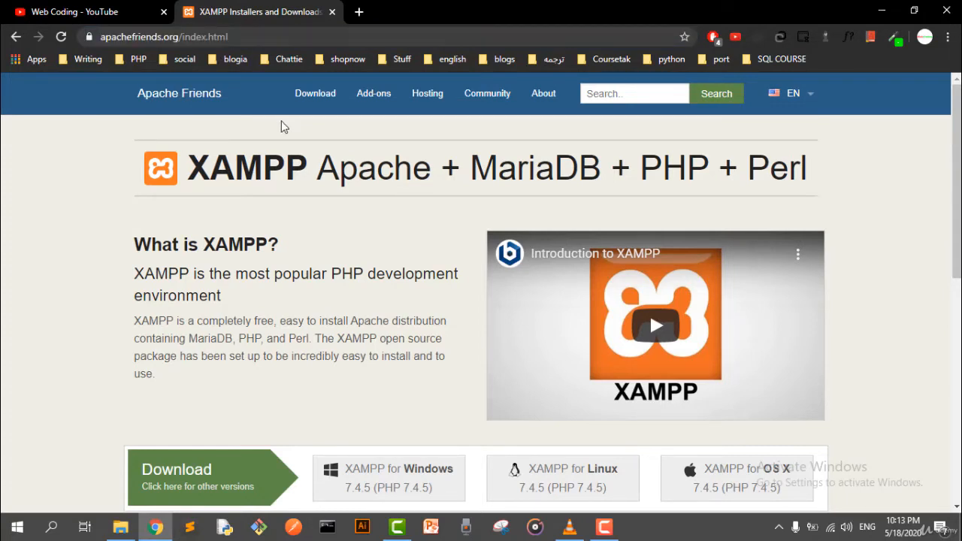
Load apachefriends.org in the current browser tab
{"action": "double_click", "coordinate": [216, 36]}
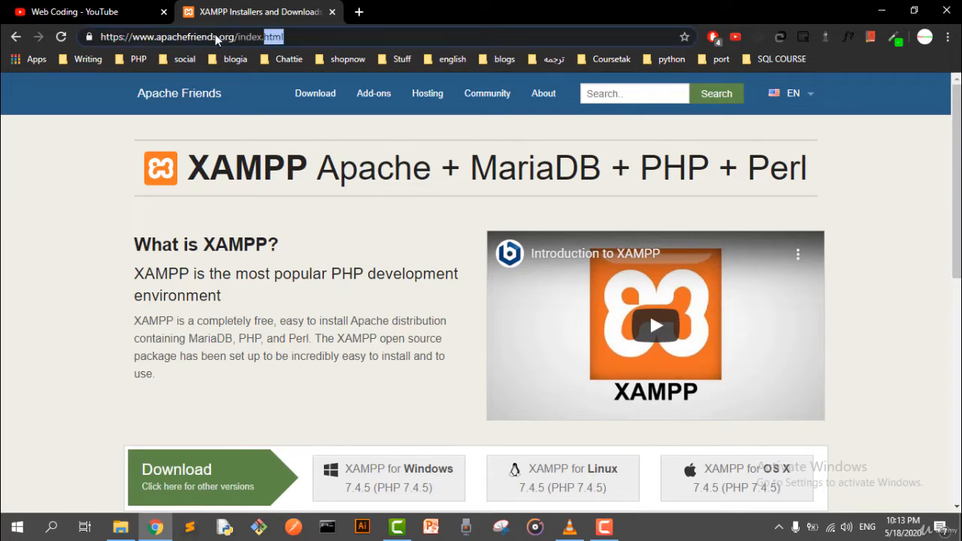
{"action": "key", "text": "ctrl+a"}
{"action": "type", "text": "ap"}
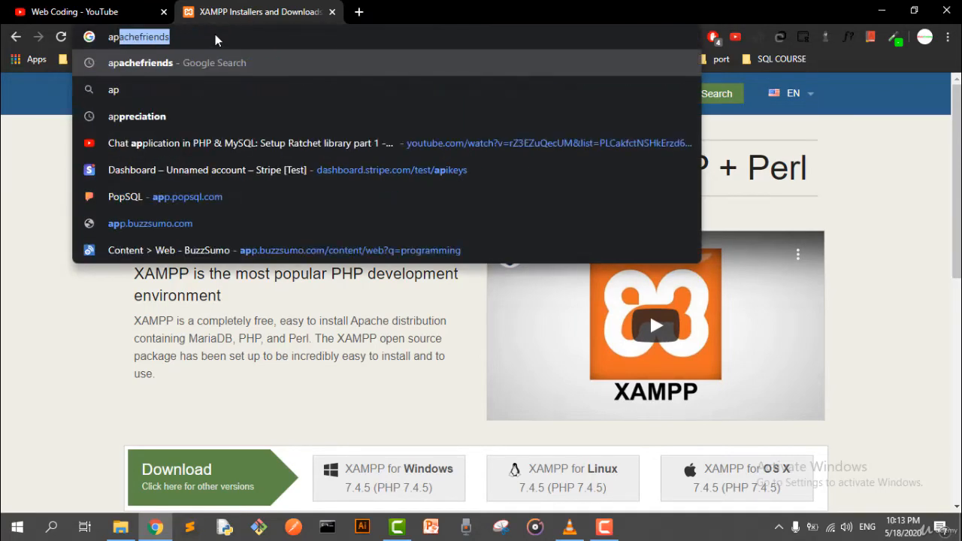
{"action": "type", "text": "achefr"}
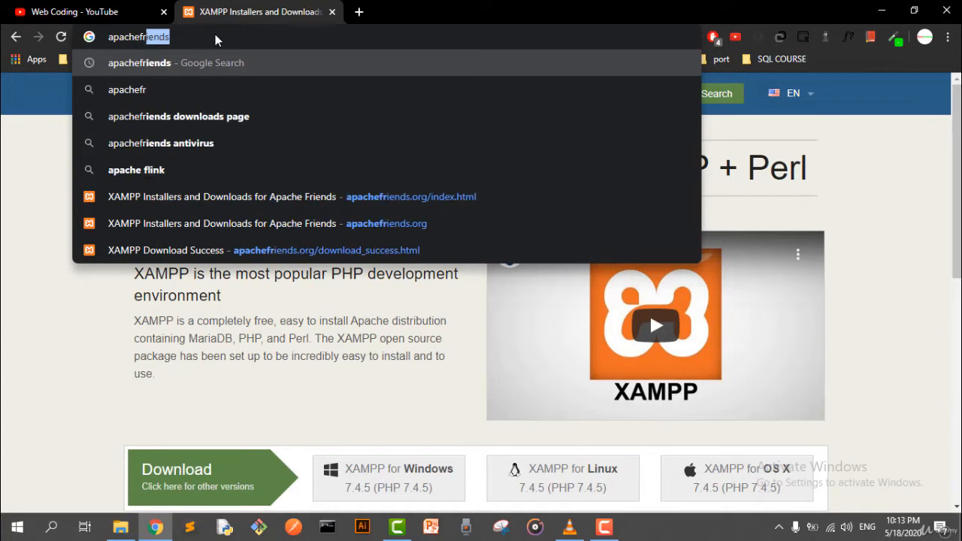
{"action": "type", "text": "iends.co"}
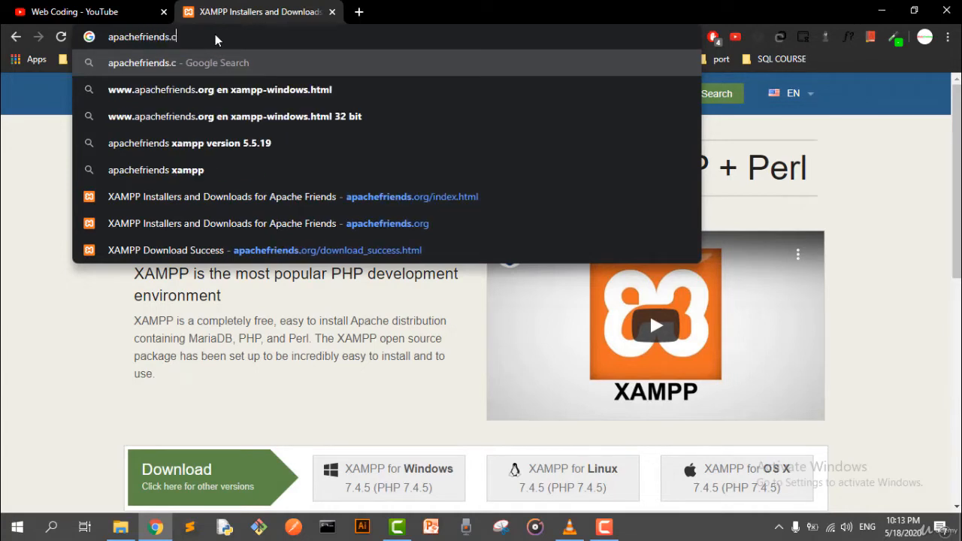
{"action": "key", "text": "BackSpace"}
{"action": "key", "text": "BackSpace"}
{"action": "type", "text": "org"}
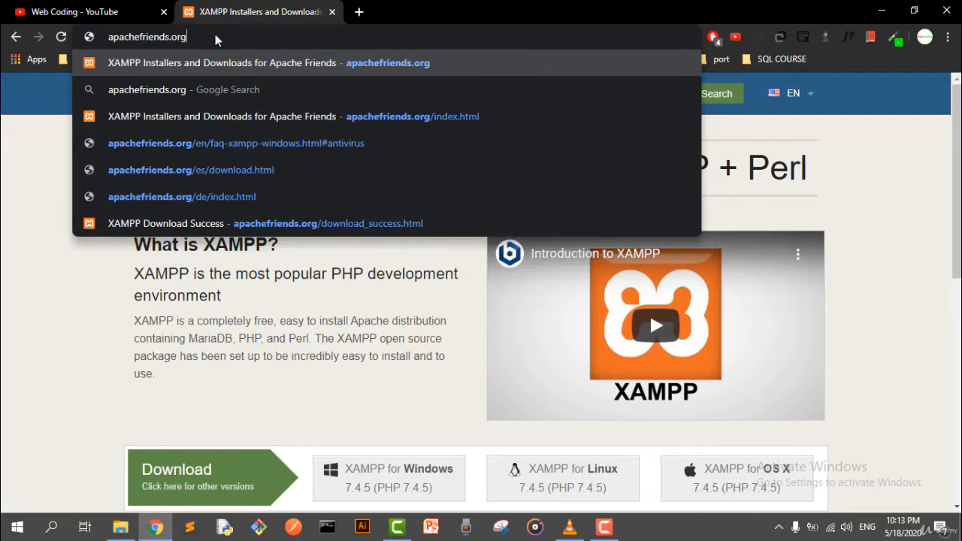
{"action": "key", "text": "Return"}
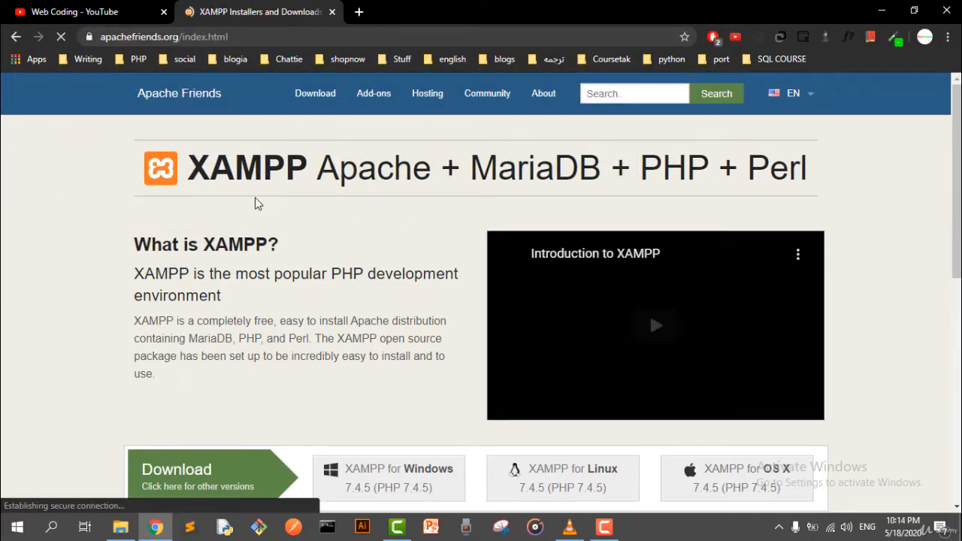
Request the XAMPP for Windows 7.4.5 installer download, check the version in its file name, and cancel saving it
{"action": "scroll", "coordinate": [368, 210], "scroll_direction": "down", "scroll_amount": 1}
{"action": "scroll", "coordinate": [380, 213], "scroll_direction": "down", "scroll_amount": 1}
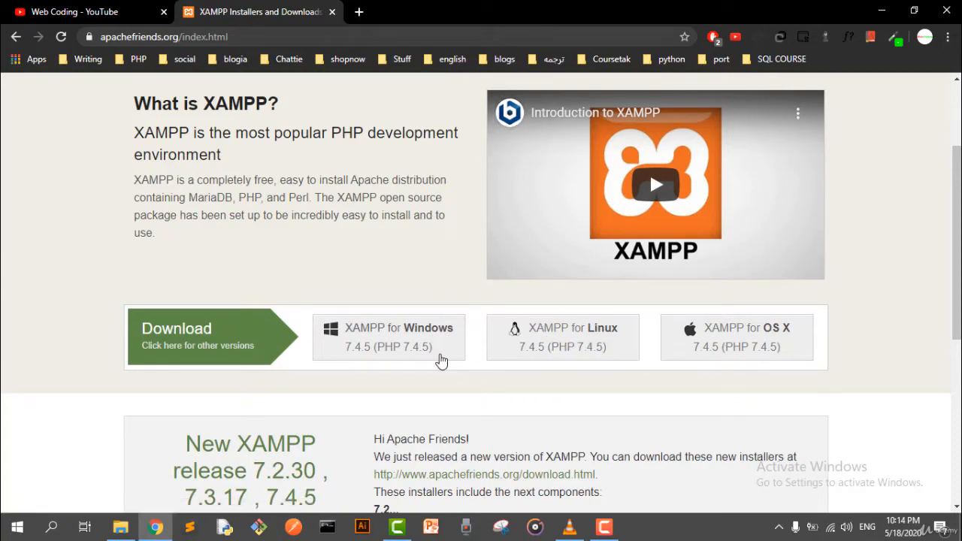
{"action": "left_click", "coordinate": [437, 356]}
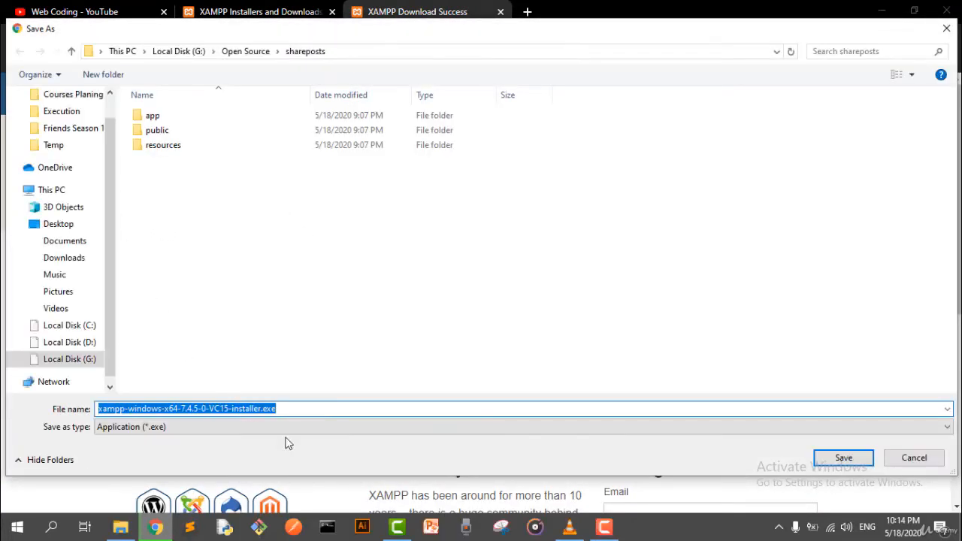
{"action": "left_click", "coordinate": [294, 408]}
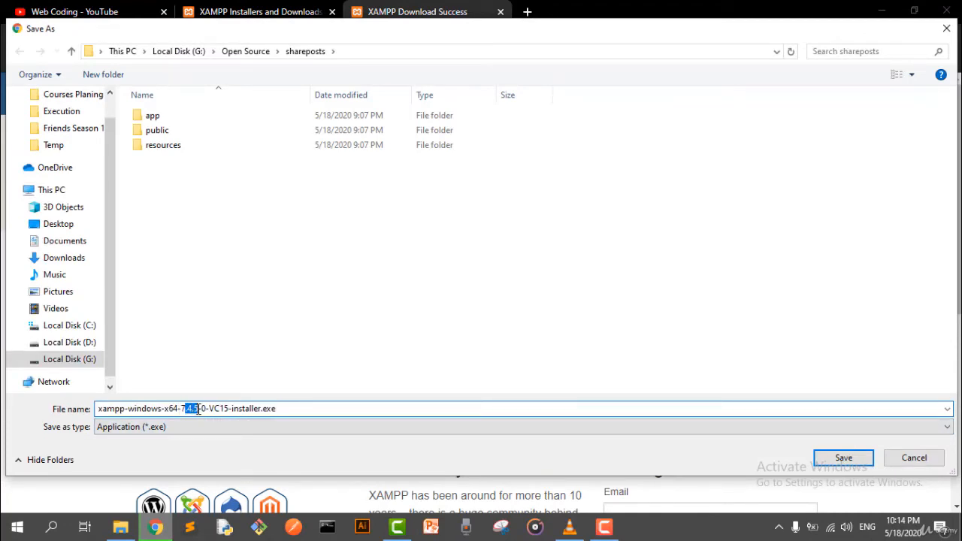
{"action": "left_click", "coordinate": [182, 409]}
{"action": "left_click_drag", "start_coordinate": [190, 409], "coordinate": [199, 408]}
{"action": "left_click", "coordinate": [199, 409]}
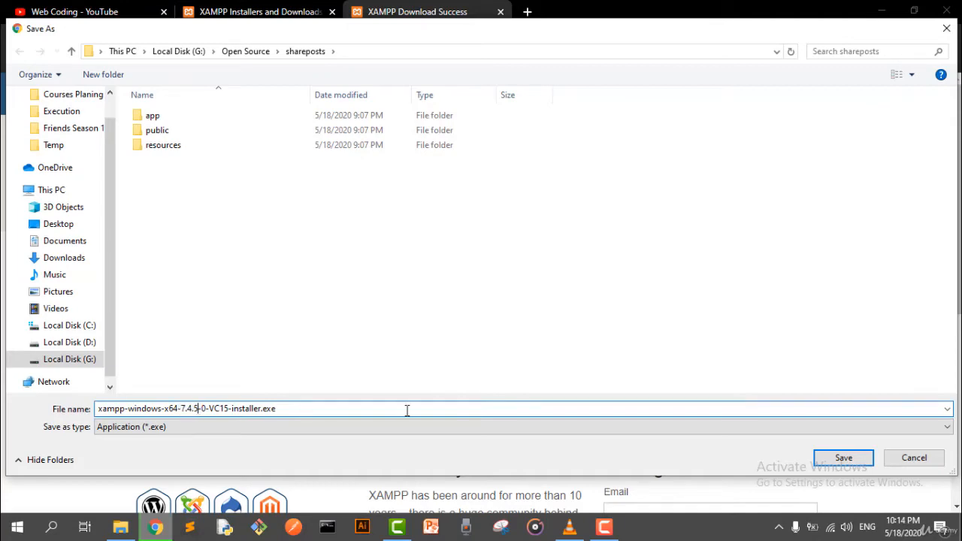
{"action": "left_click", "coordinate": [896, 458]}
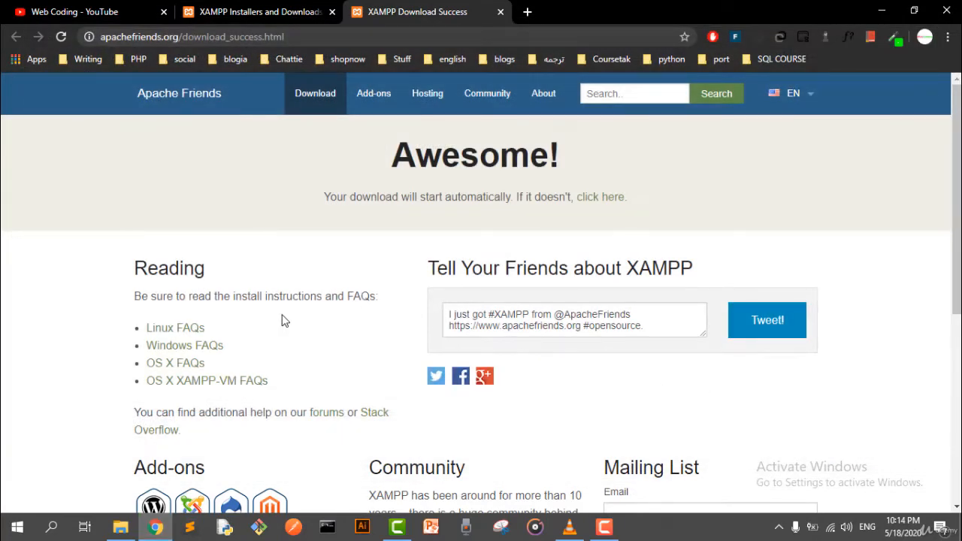
Switch to File Explorer and run xampp-windows-x64-7.3.11-0-VC15-installer.exe from the Programms folder on Local Disk (D:)
{"action": "left_click", "coordinate": [120, 526]}
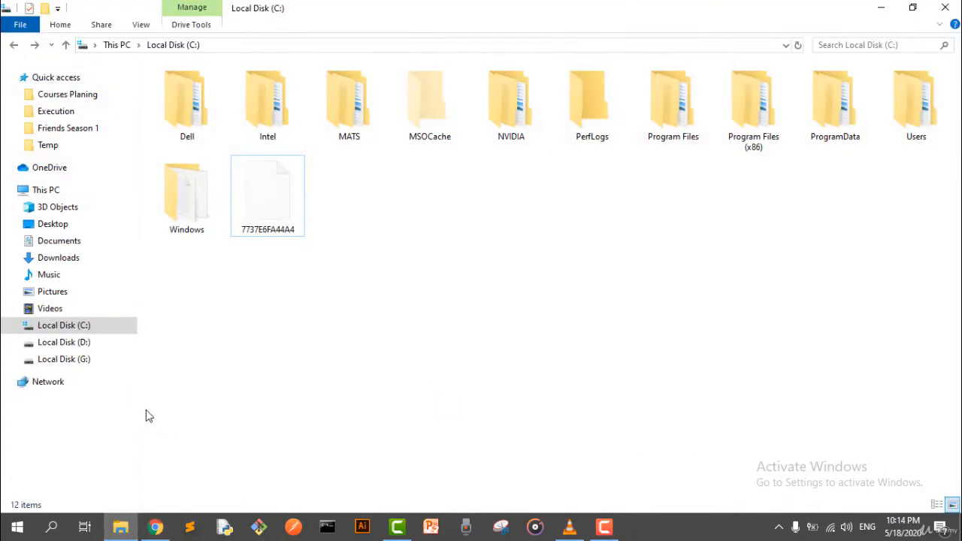
{"action": "left_click", "coordinate": [75, 343]}
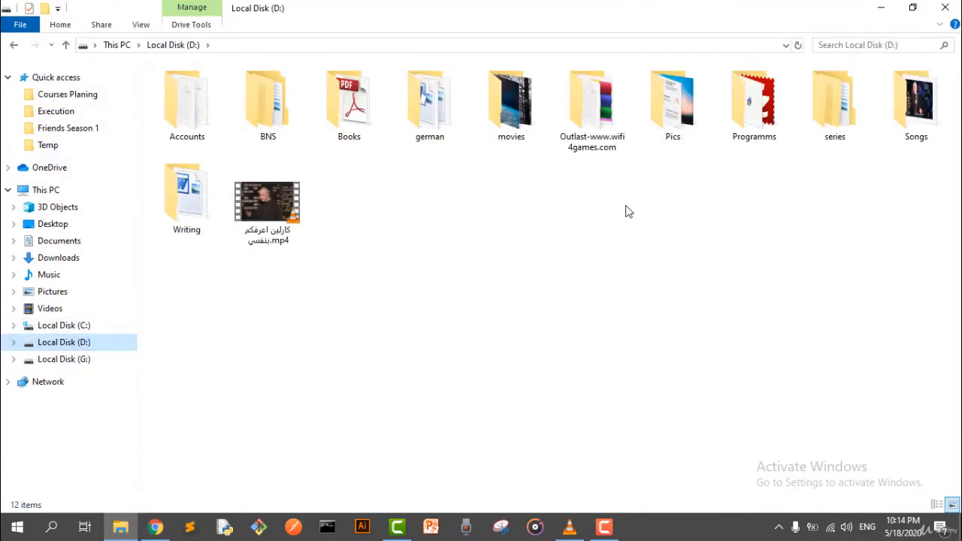
{"action": "double_click", "coordinate": [732, 127]}
{"action": "scroll", "coordinate": [526, 338], "scroll_direction": "down", "scroll_amount": 2}
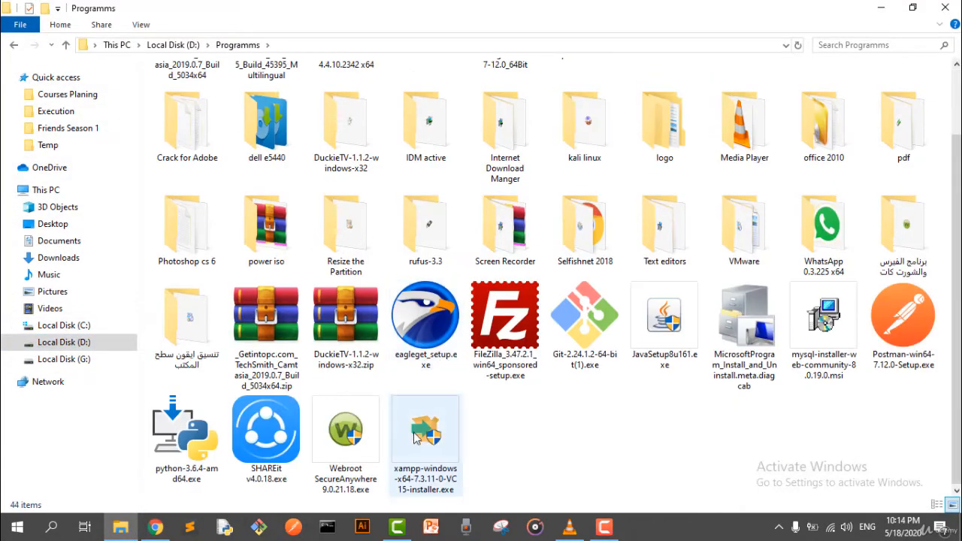
{"action": "left_click_drag", "start_coordinate": [526, 398], "coordinate": [459, 453]}
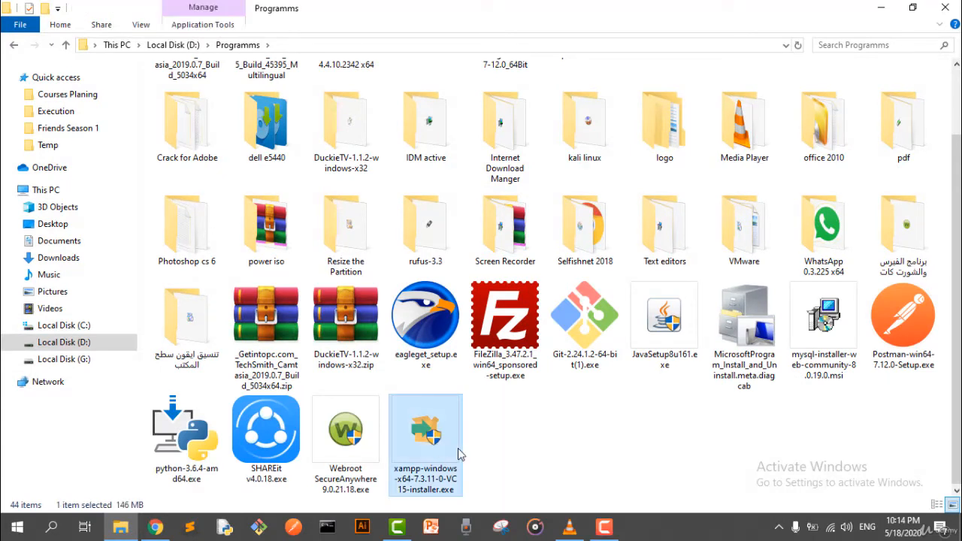
{"action": "left_click", "coordinate": [517, 433]}
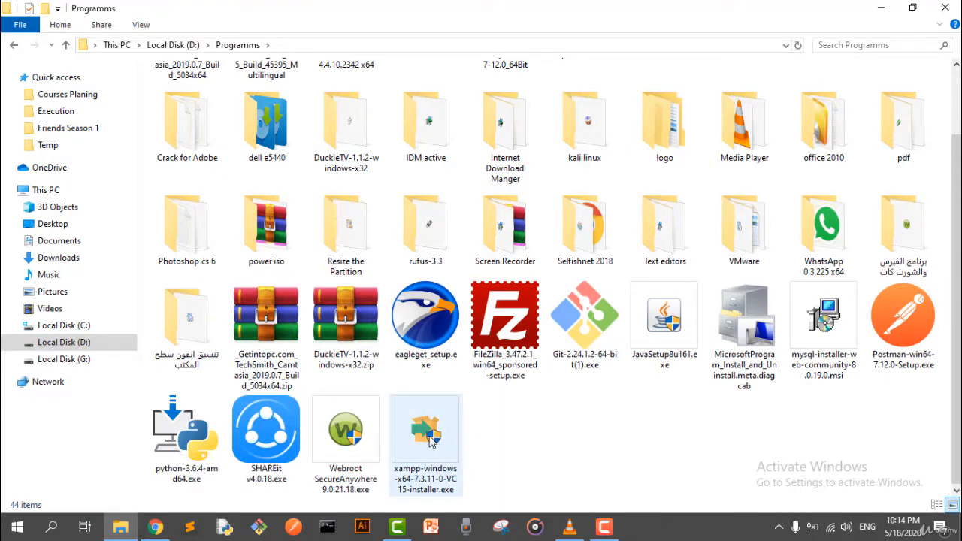
{"action": "double_click", "coordinate": [431, 441]}
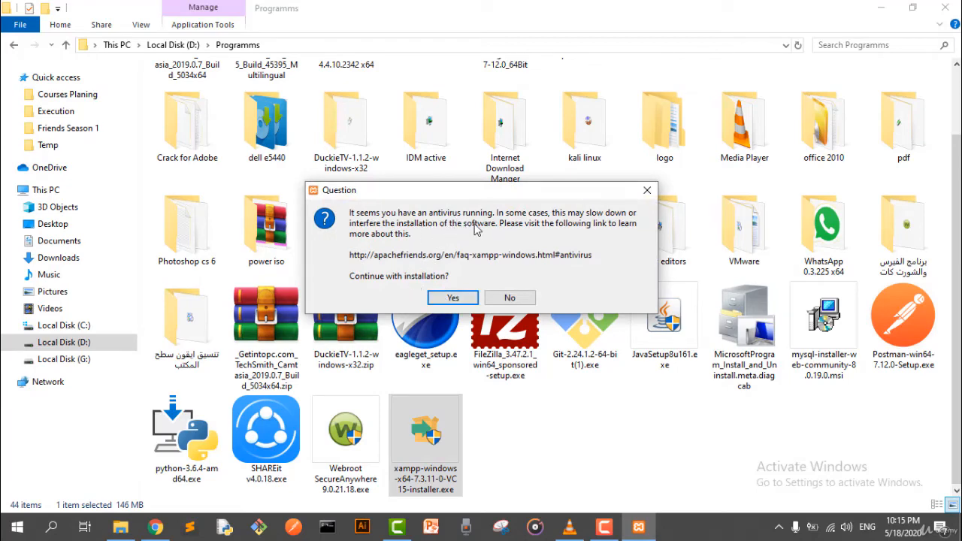
Continue past the antivirus question and the User Account Control warning to the component selection of the XAMPP setup
{"action": "left_click", "coordinate": [453, 299]}
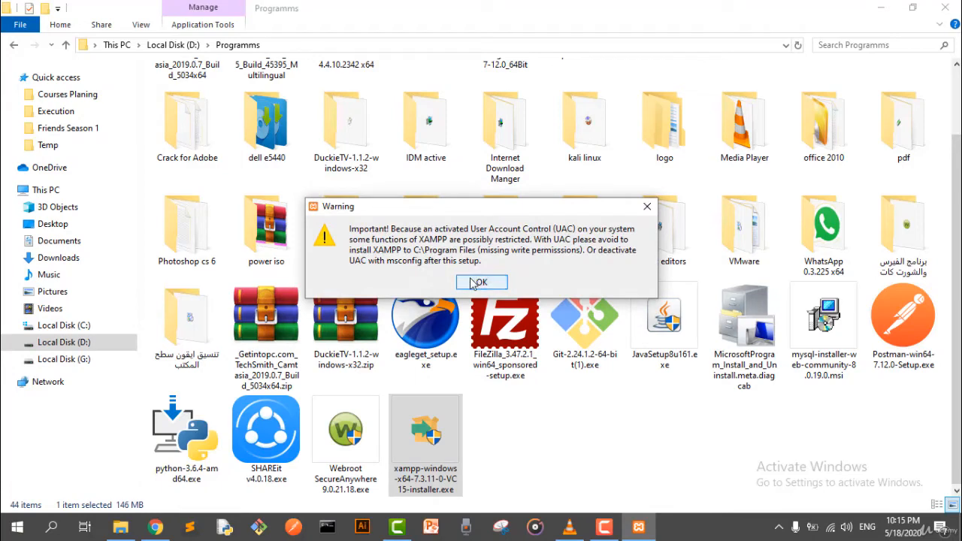
{"action": "left_click", "coordinate": [475, 283]}
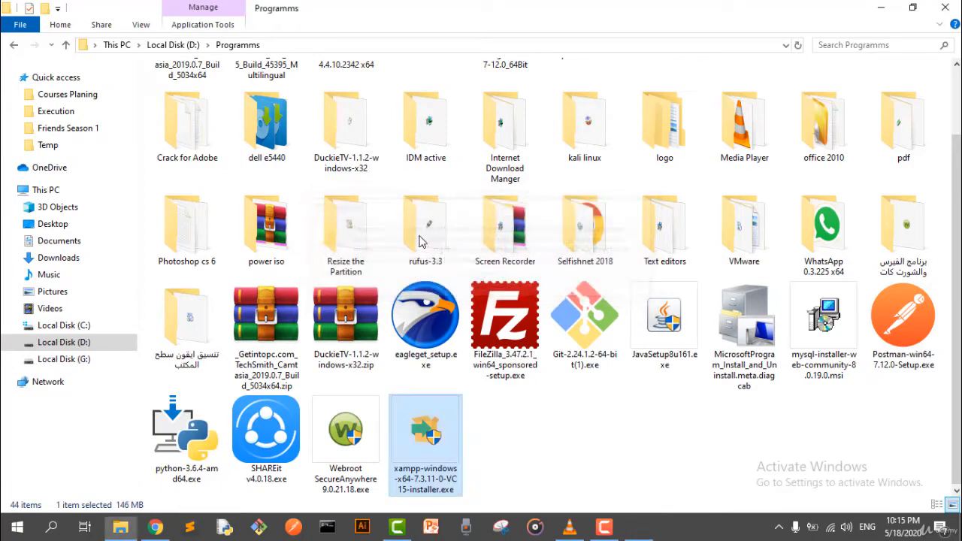
{"action": "left_click", "coordinate": [571, 401]}
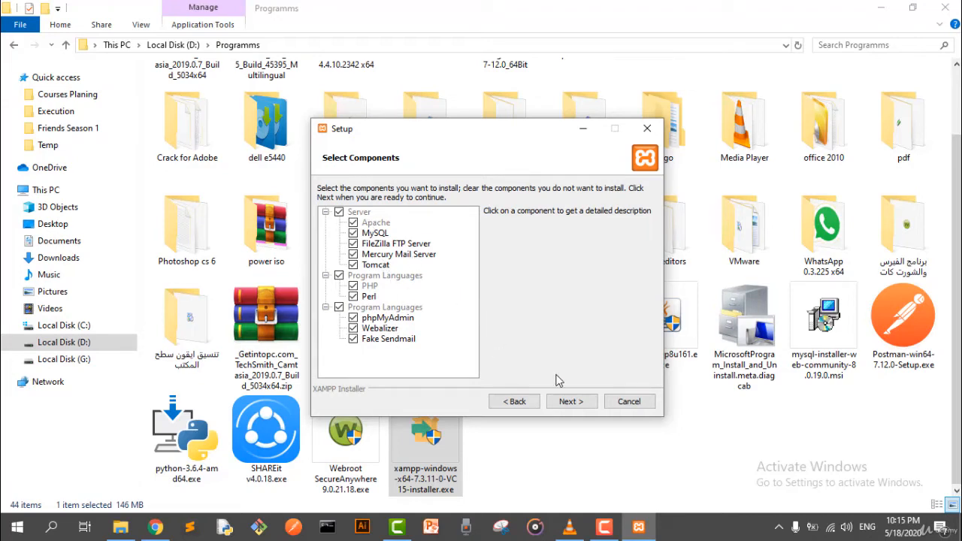
Install XAMPP with all components into C:\xampp, opting out of learning more about Bitnami
{"action": "left_click", "coordinate": [565, 403]}
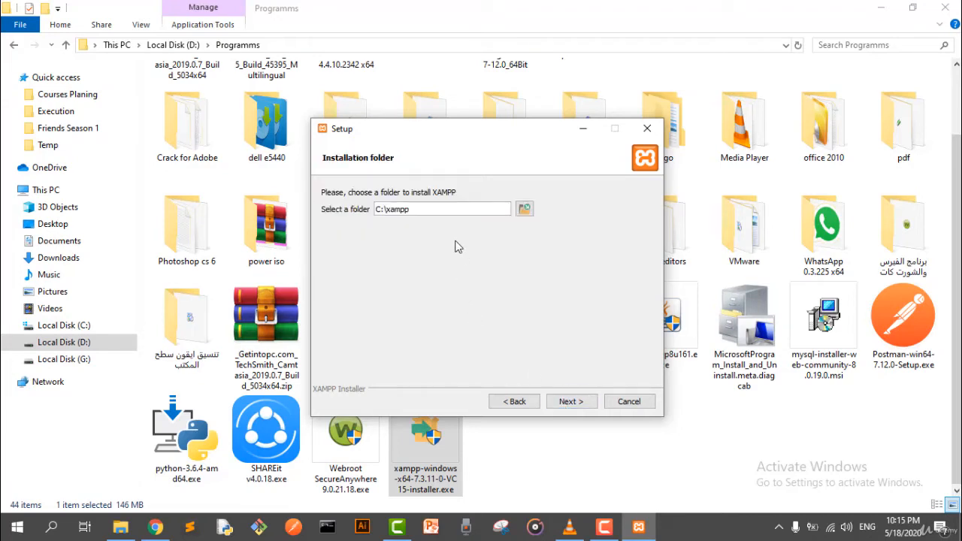
{"action": "left_click", "coordinate": [571, 401]}
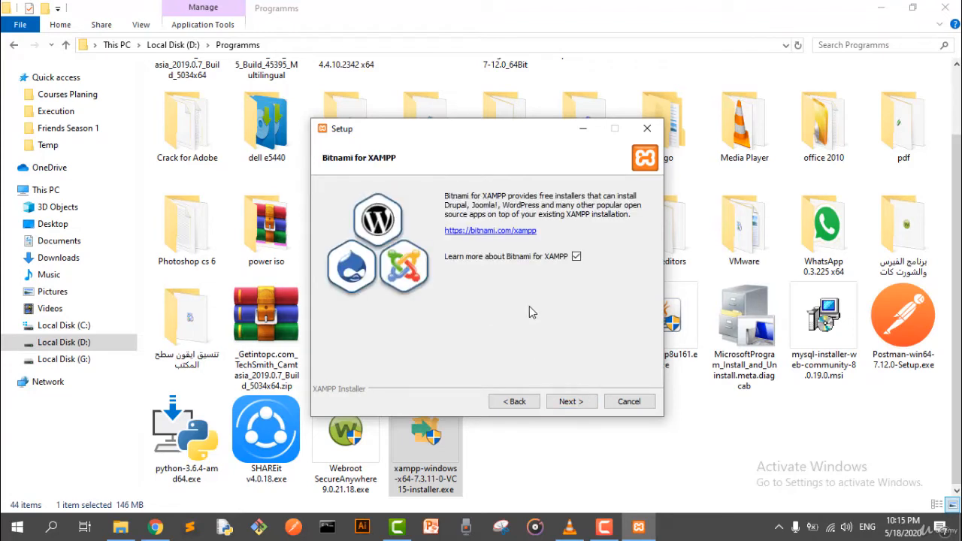
{"action": "left_click", "coordinate": [575, 256]}
{"action": "left_click", "coordinate": [565, 404]}
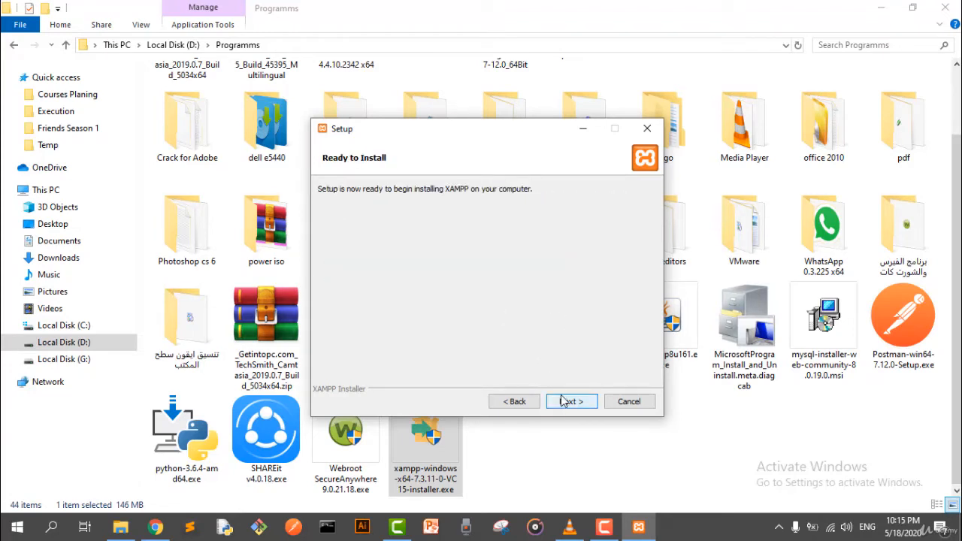
{"action": "left_click", "coordinate": [568, 403]}
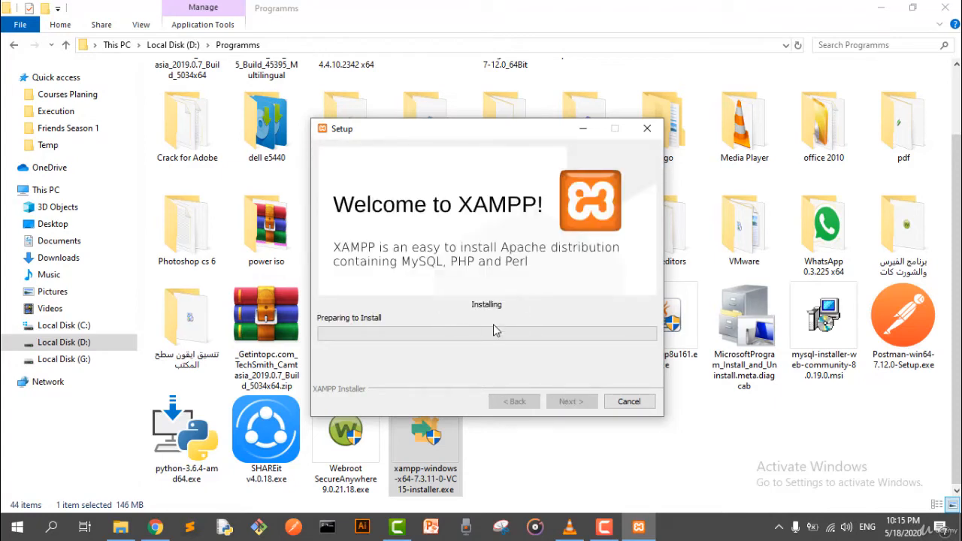
{"action": "left_click_drag", "start_coordinate": [463, 139], "coordinate": [454, 130]}
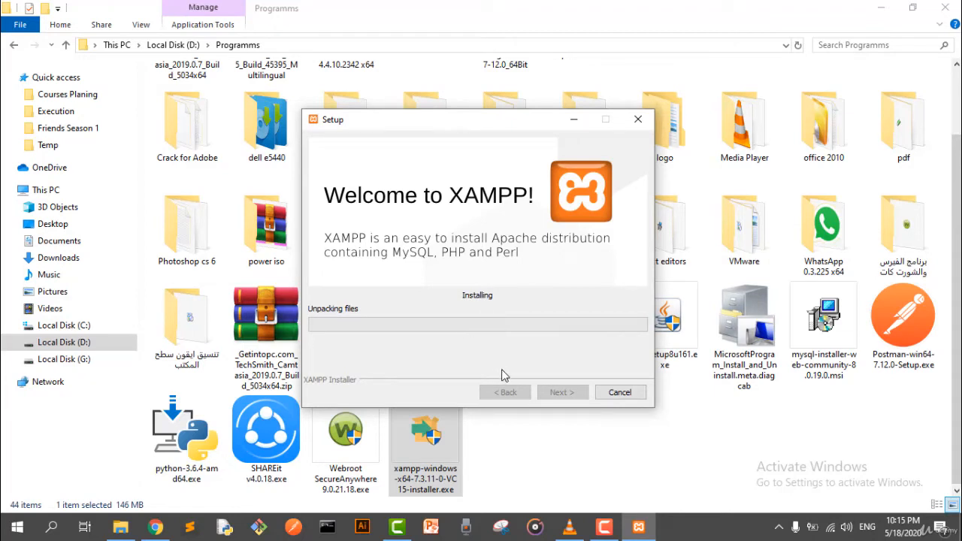
Finish the XAMPP setup wizard without starting the Control Panel
{"action": "left_click", "coordinate": [604, 526]}
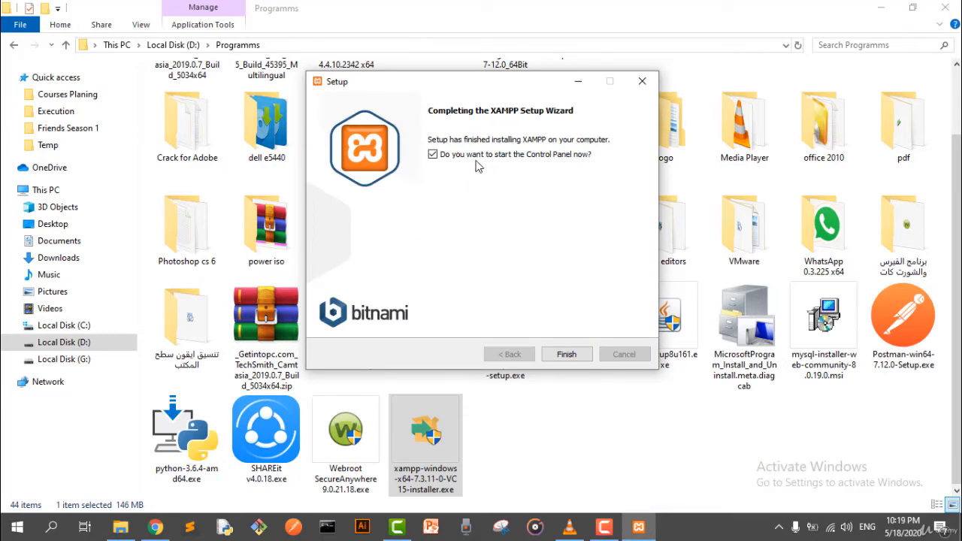
{"action": "left_click", "coordinate": [439, 162]}
{"action": "left_click", "coordinate": [566, 354]}
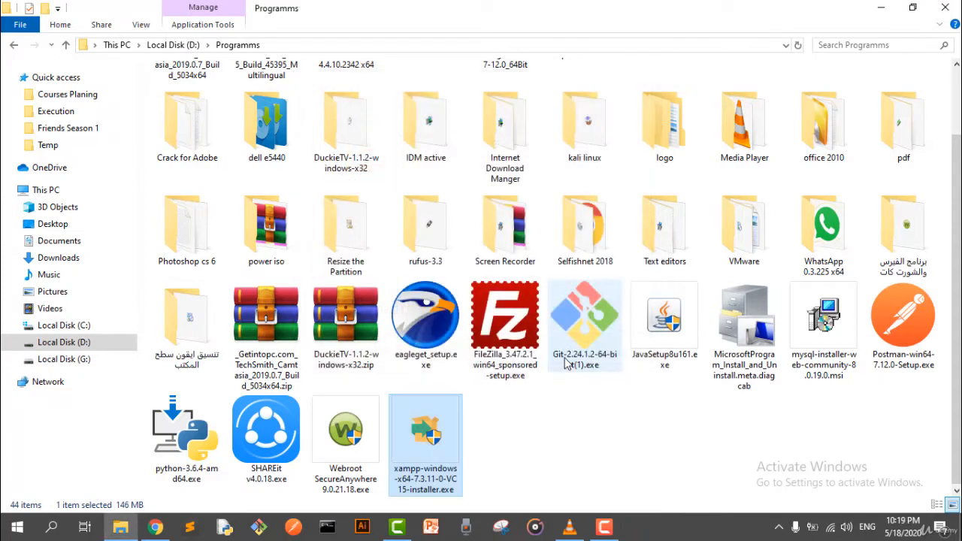
Open the xampp folder on Local Disk (C:) and locate xampp-control.exe
{"action": "left_click", "coordinate": [66, 326]}
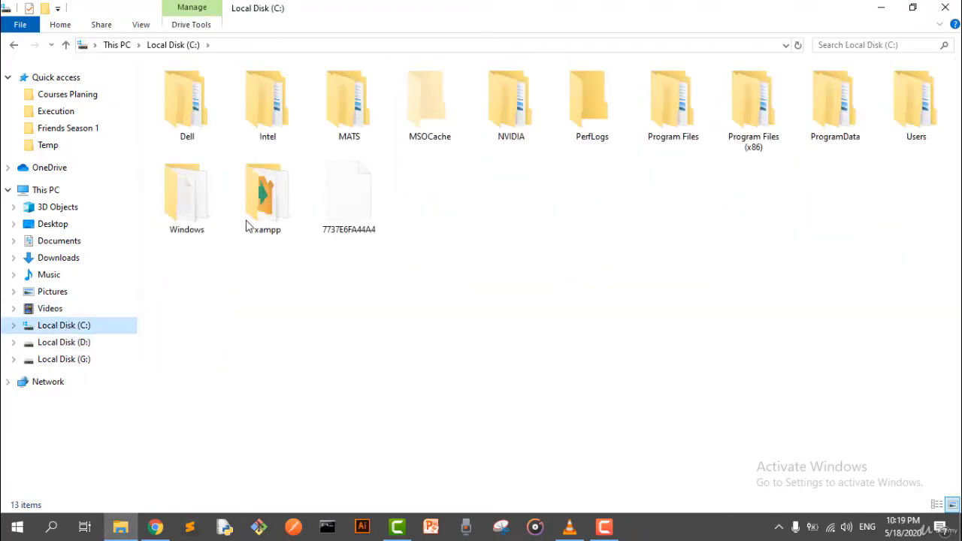
{"action": "double_click", "coordinate": [264, 212]}
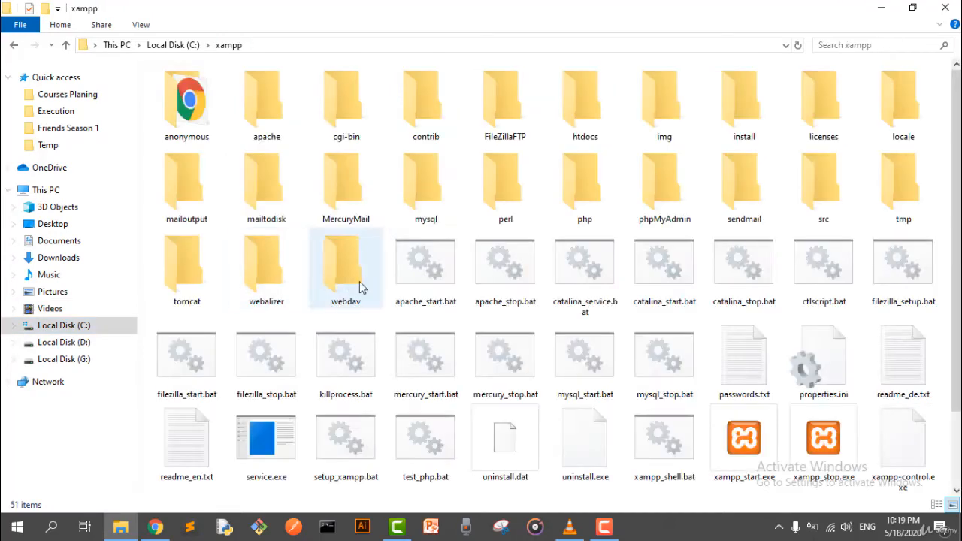
{"action": "scroll", "coordinate": [412, 278], "scroll_direction": "down", "scroll_amount": 1}
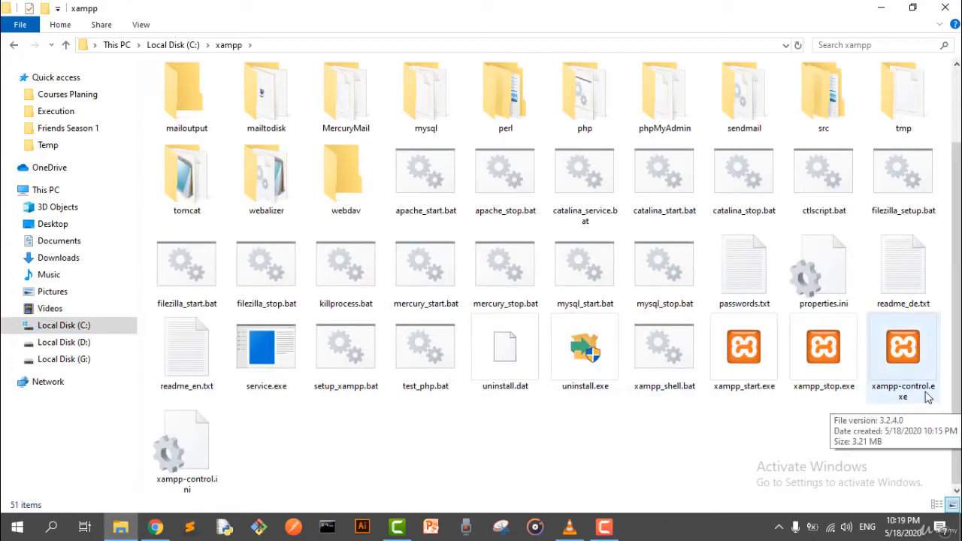
Run xampp-control.exe as administrator, save English (US flag) as its language, and move the Control Panel window near the middle of the screen
{"action": "left_click", "coordinate": [895, 374]}
{"action": "right_click", "coordinate": [895, 372]}
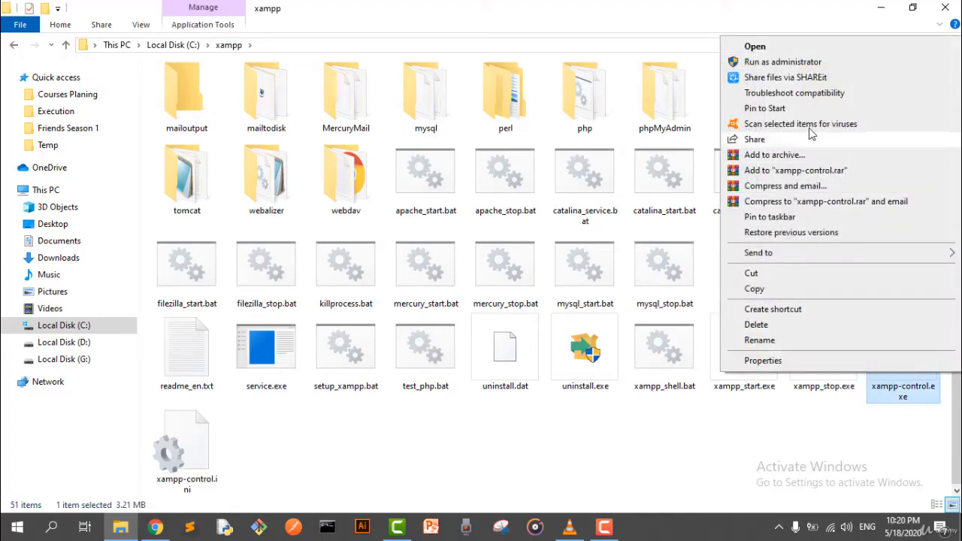
{"action": "left_click", "coordinate": [785, 63]}
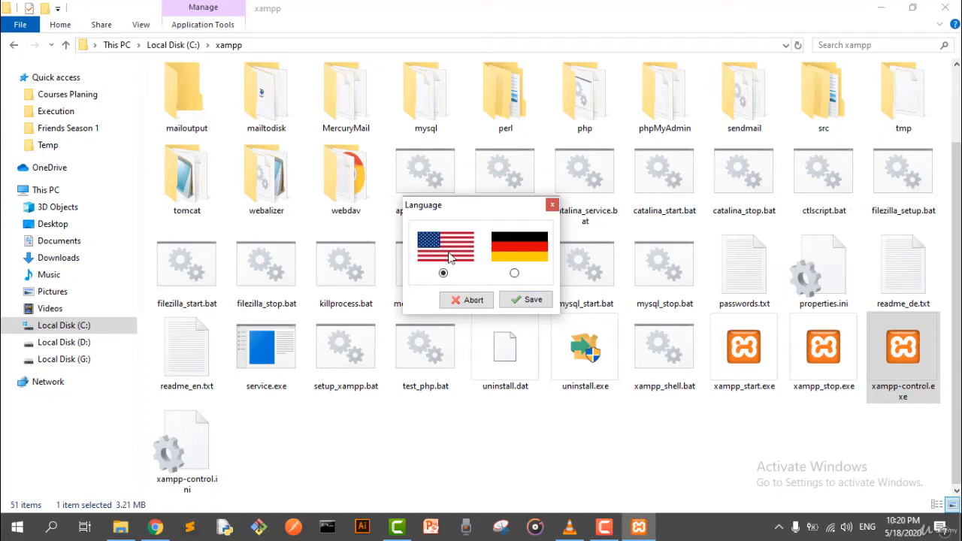
{"action": "left_click", "coordinate": [528, 300]}
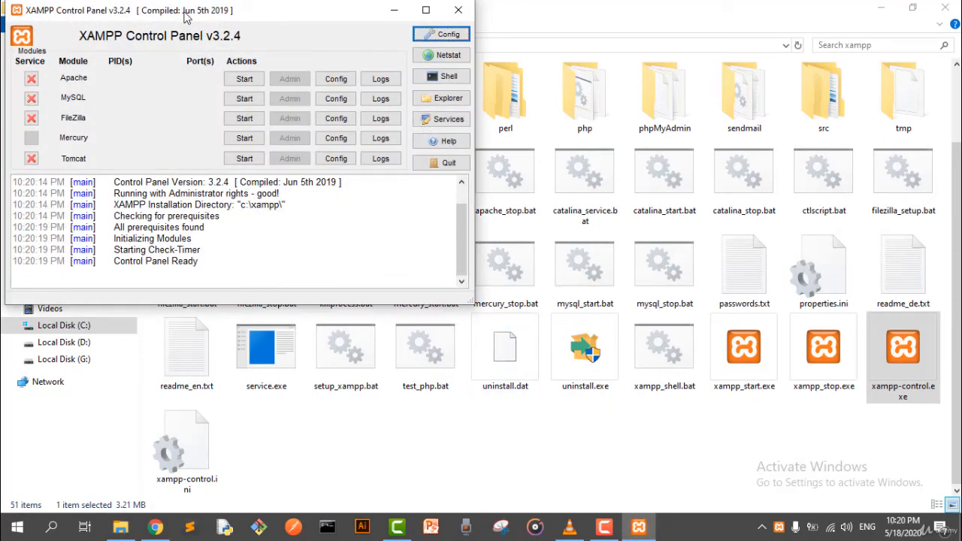
{"action": "left_click_drag", "start_coordinate": [186, 16], "coordinate": [398, 81]}
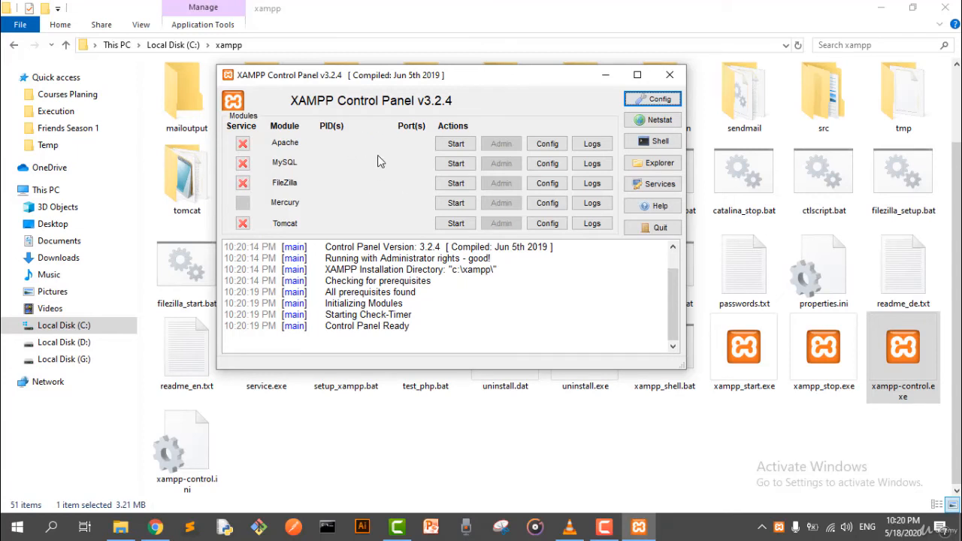
{"action": "left_click_drag", "start_coordinate": [377, 75], "coordinate": [419, 86]}
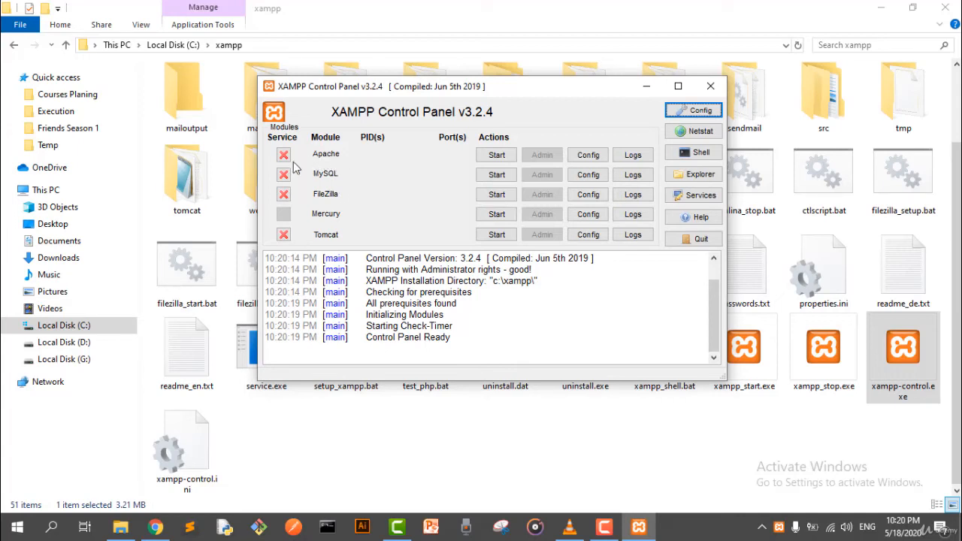
Install Apache and MySQL as Windows services in the XAMPP Control Panel and start both modules
{"action": "left_click", "coordinate": [285, 160]}
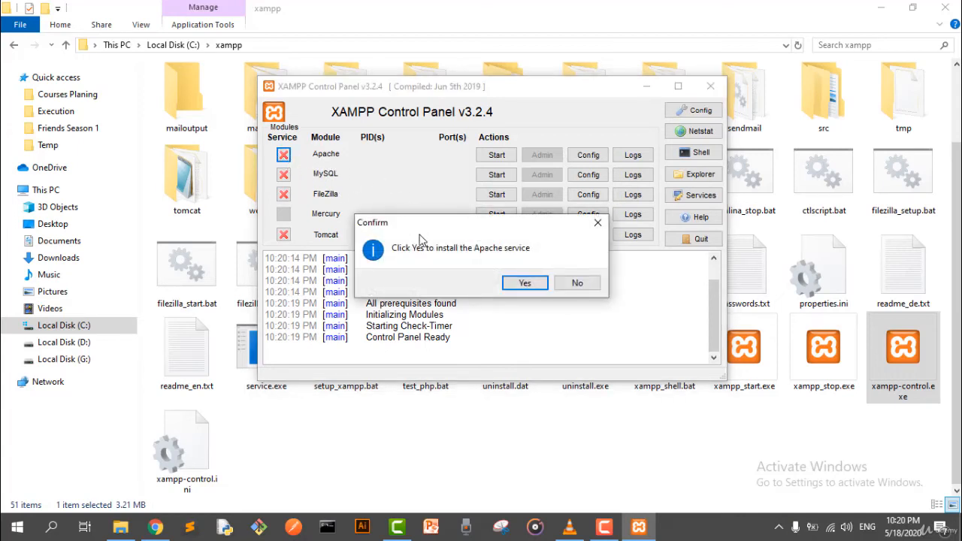
{"action": "left_click", "coordinate": [526, 283]}
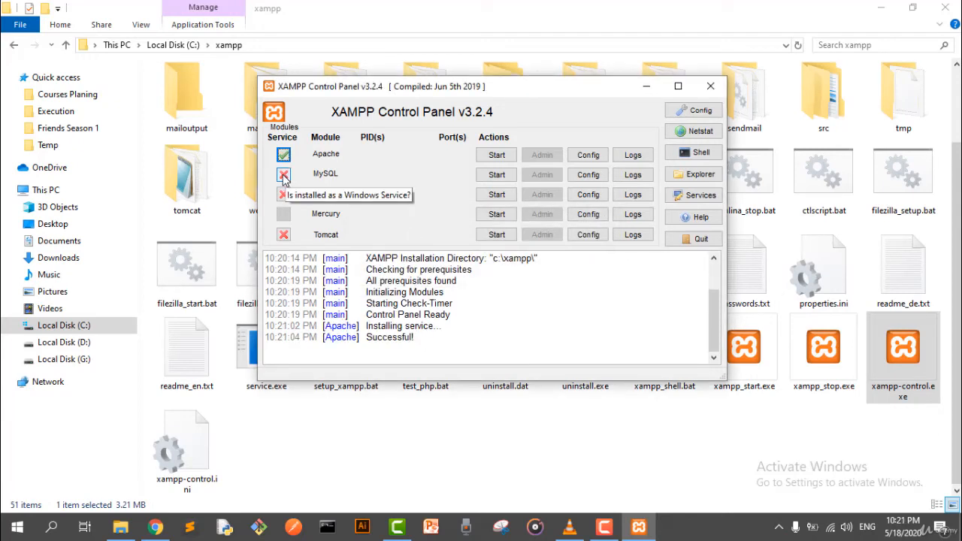
{"action": "left_click", "coordinate": [283, 176]}
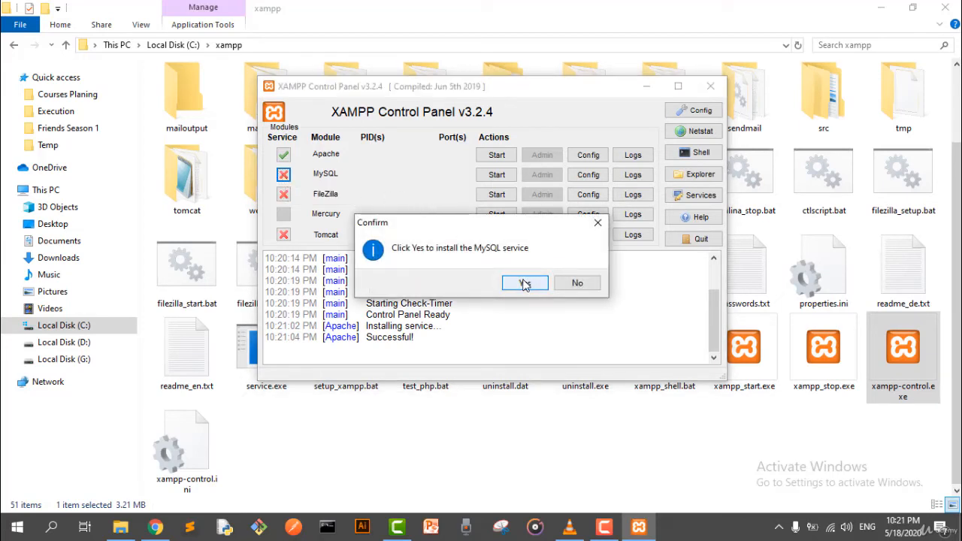
{"action": "left_click", "coordinate": [525, 283]}
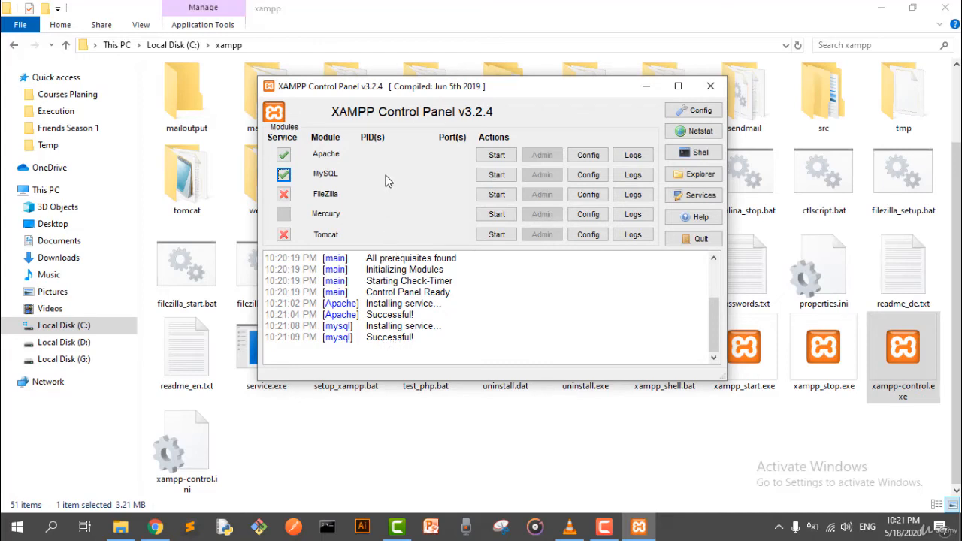
{"action": "left_click", "coordinate": [497, 175]}
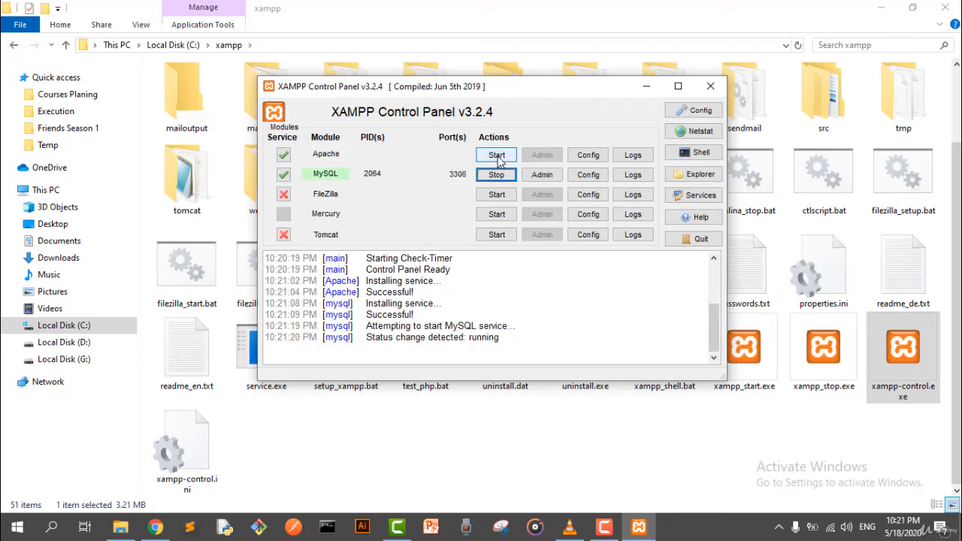
{"action": "left_click", "coordinate": [497, 155]}
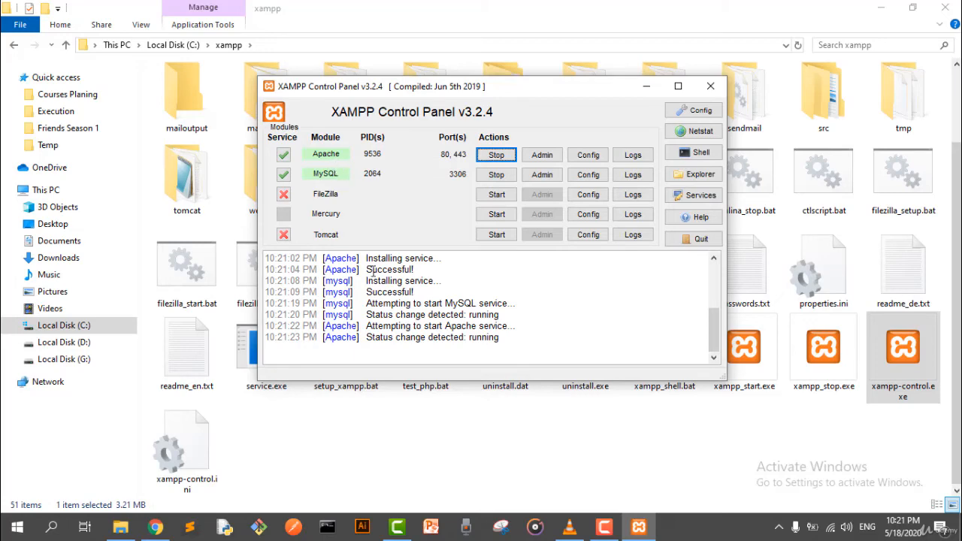
Switch to Chrome, open localhost/phpmyadmin in a new tab, and narrow phpMyAdmin's database navigation area
{"action": "left_click", "coordinate": [160, 526]}
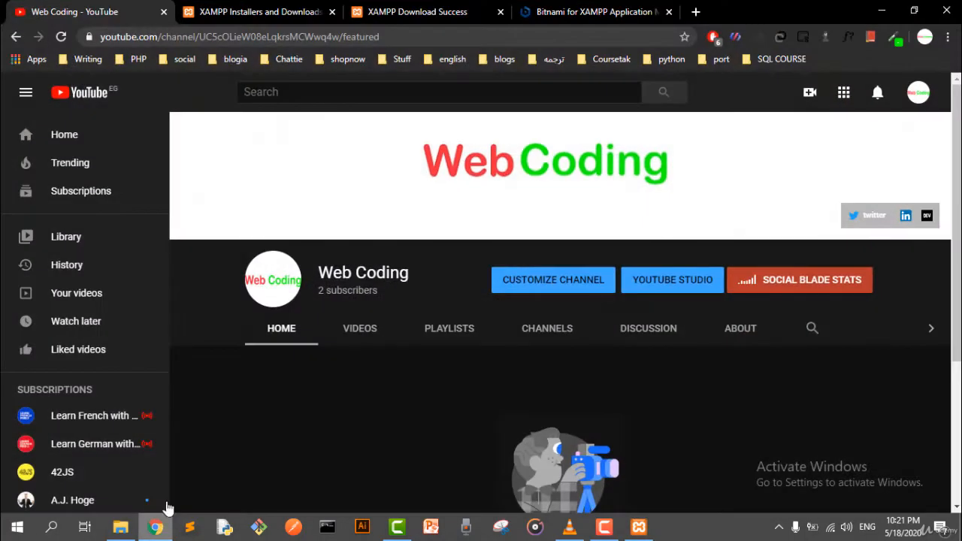
{"action": "left_click", "coordinate": [695, 12]}
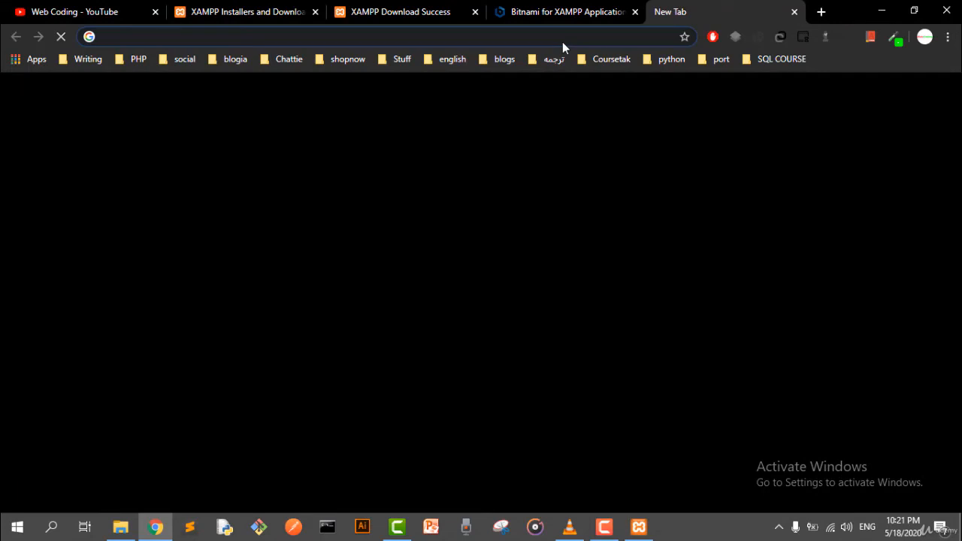
{"action": "type", "text": "p"}
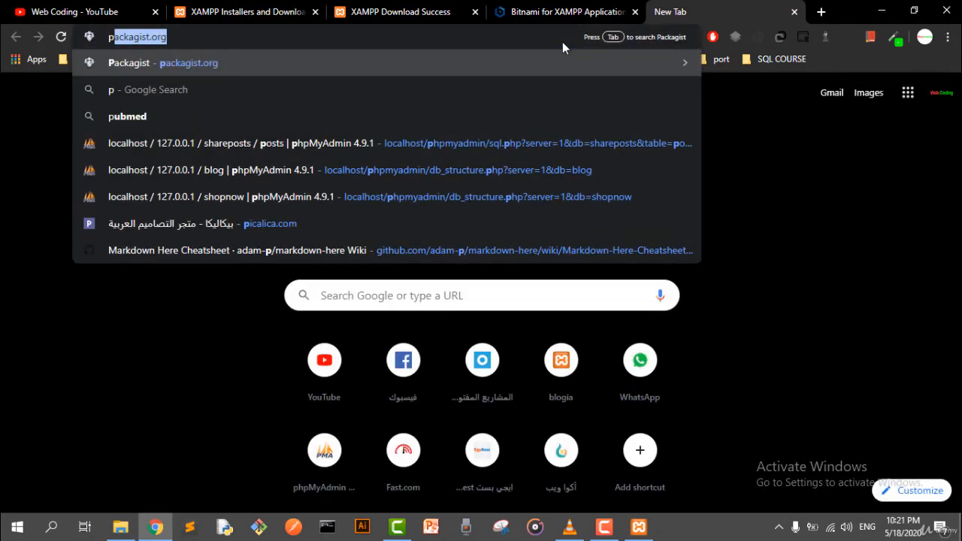
{"action": "key", "text": "BackSpace"}
{"action": "key", "text": "BackSpace"}
{"action": "type", "text": "loc"}
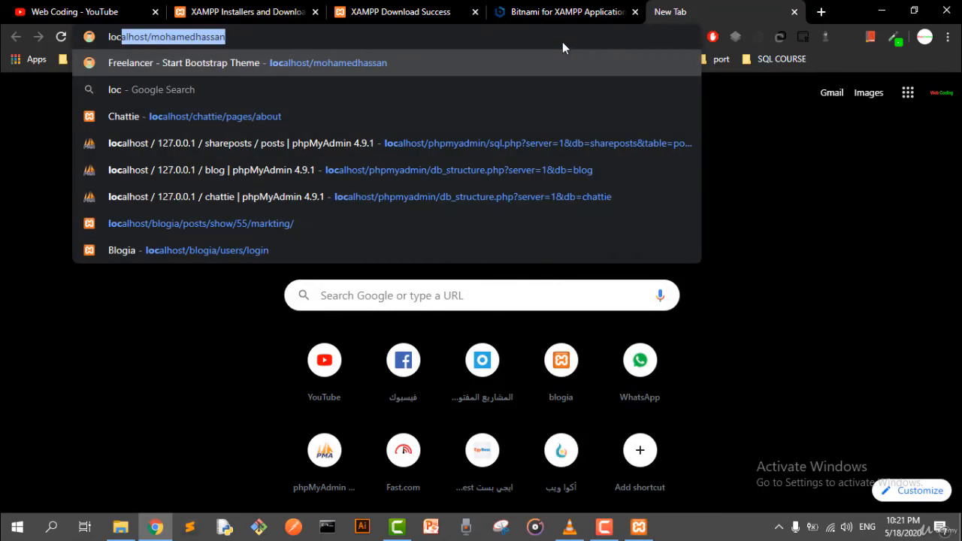
{"action": "type", "text": "alhost"}
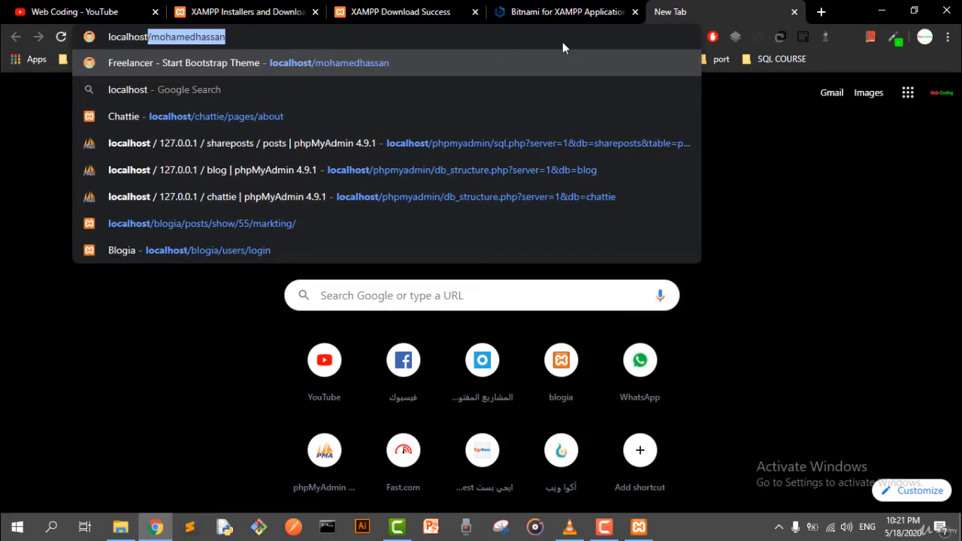
{"action": "type", "text": "/"}
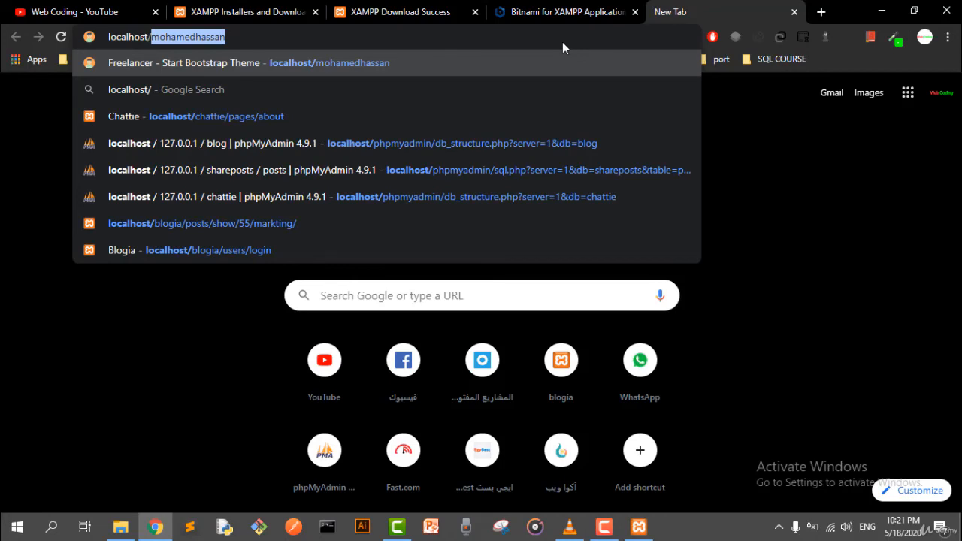
{"action": "type", "text": "phpm"}
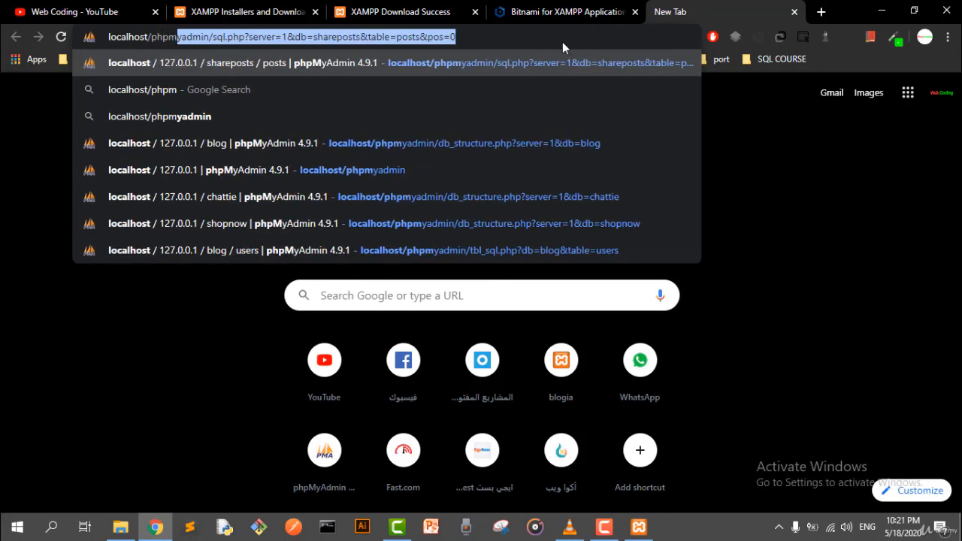
{"action": "type", "text": "yadmin"}
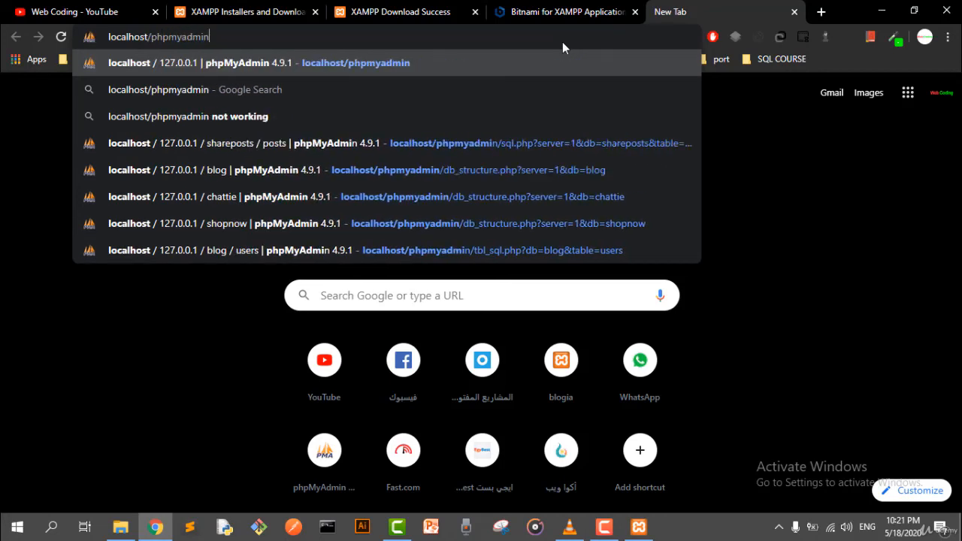
{"action": "key", "text": "Return"}
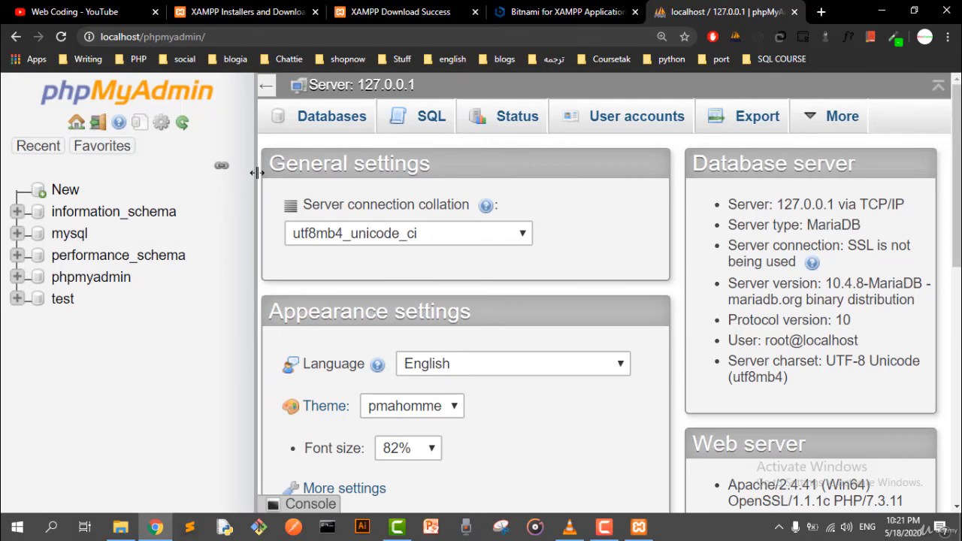
{"action": "left_click_drag", "start_coordinate": [253, 167], "coordinate": [208, 165]}
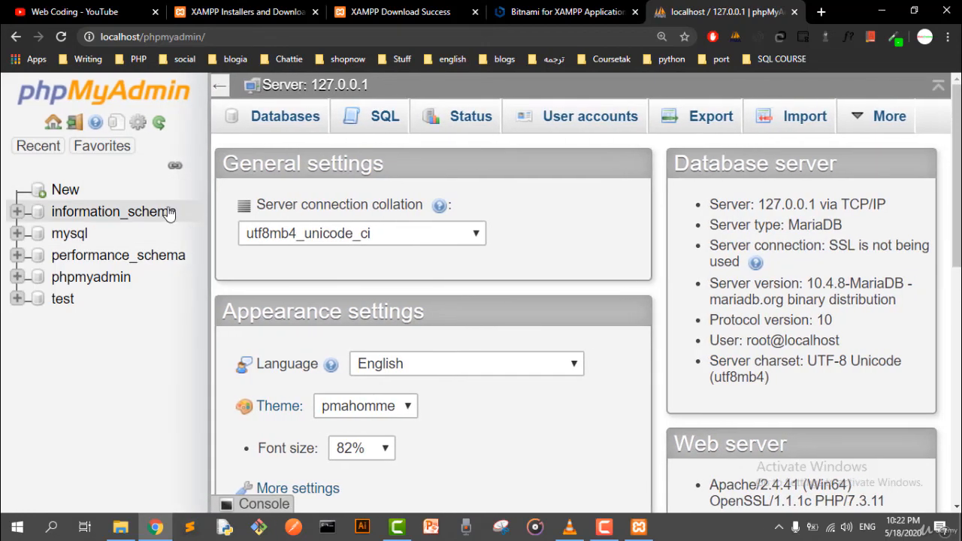